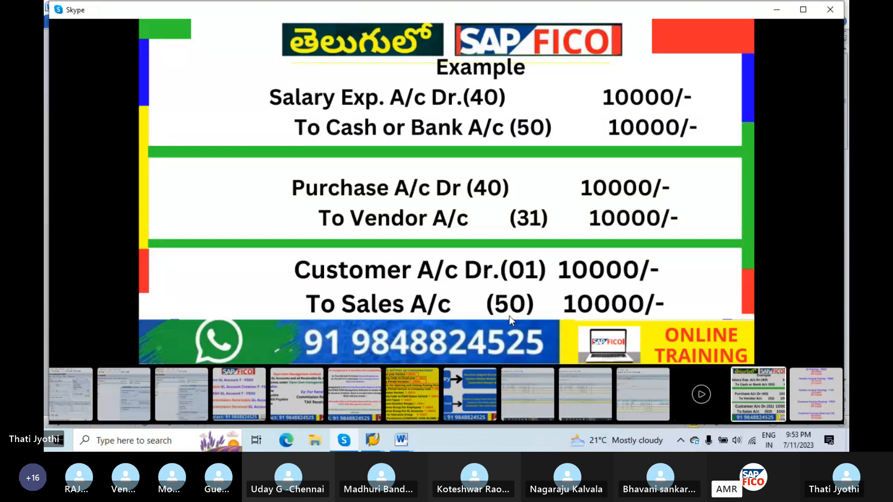
Step: Browse forward through the shared slides to the posting key table covering keys 40, 50, 31, 1 and 2
key(Right)
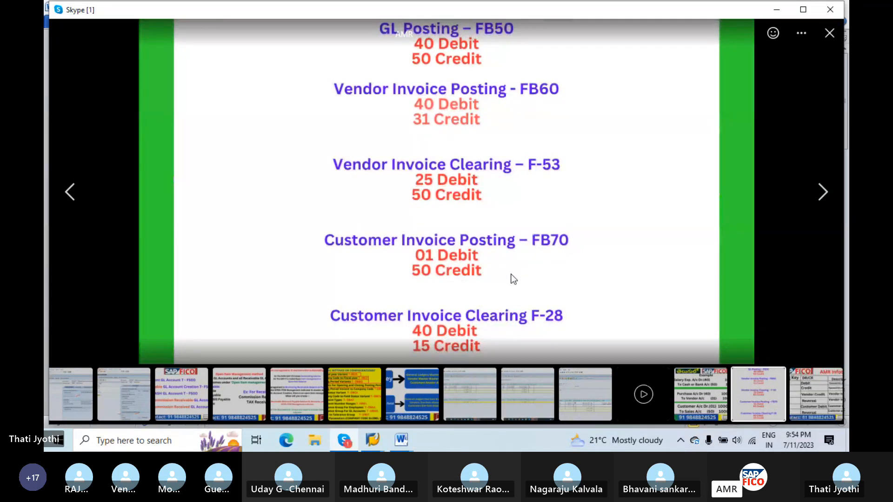
key(Right)
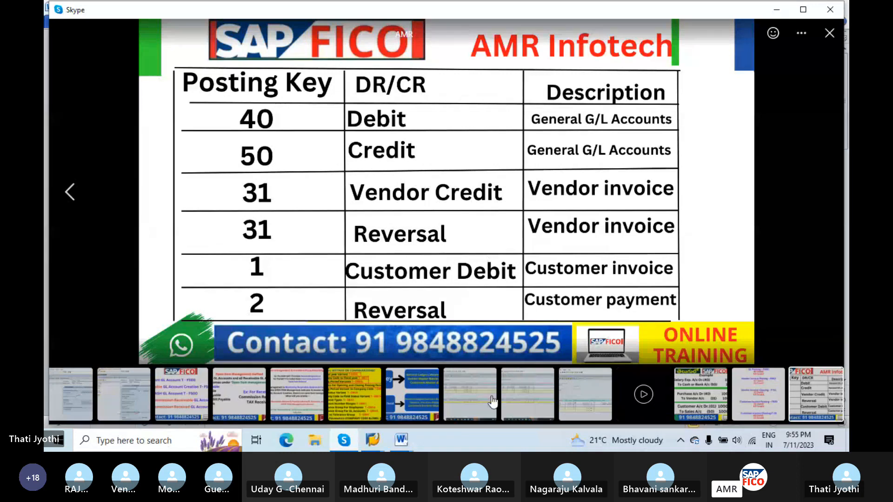
Step: Switch to the SAP session and open the posting keys configuration with transaction OB41
click(381, 440)
click(412, 393)
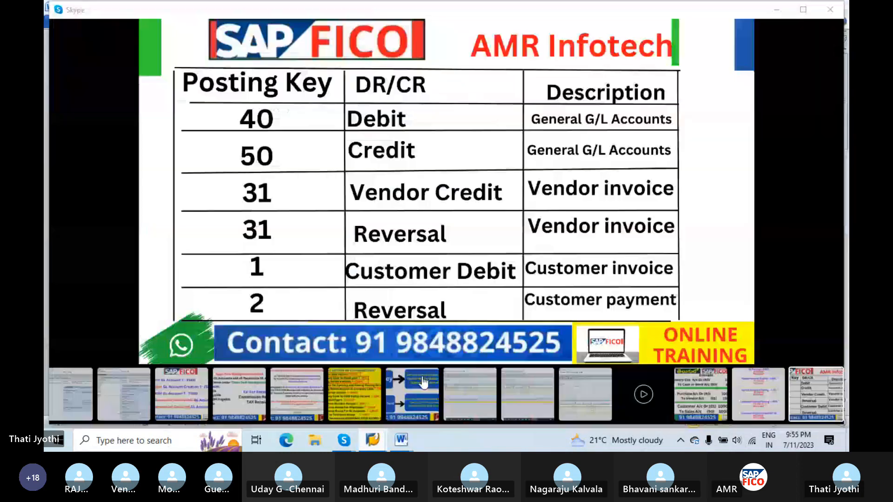
text(/)
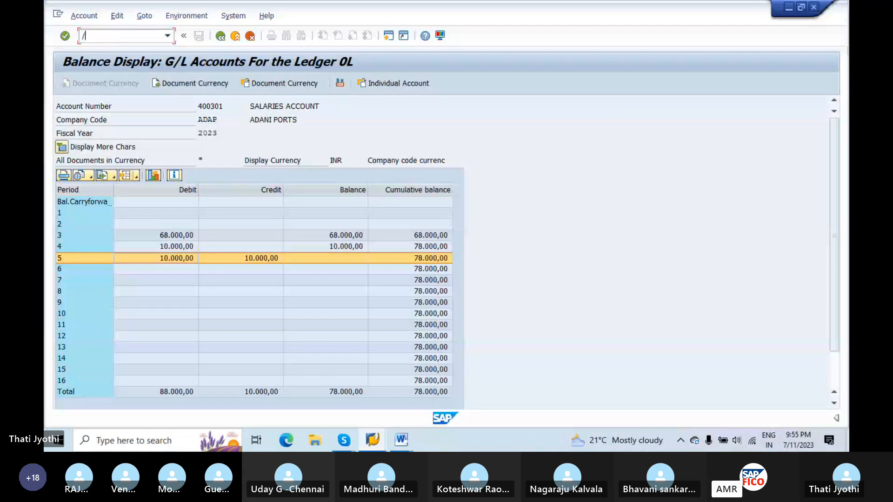
text(NOB41)
key(Return)
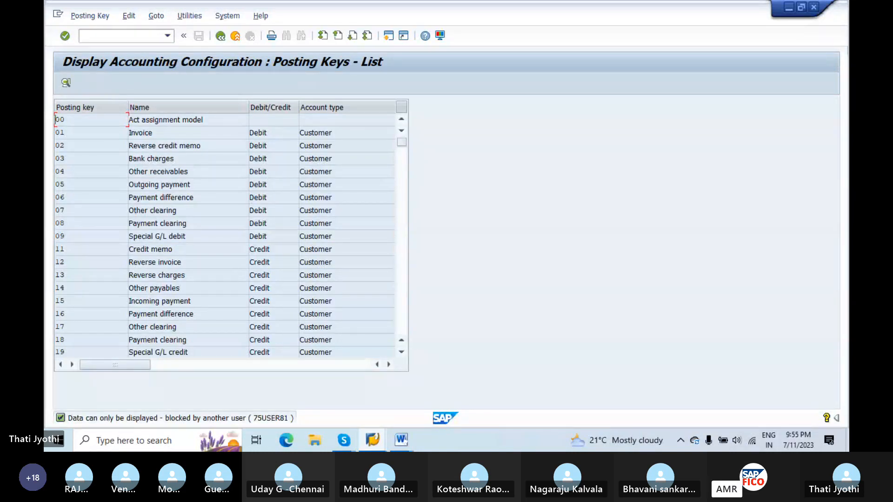
Step: Open transaction SM12 and list the lock entries of all users in client 800 by clearing the user name
click(84, 37)
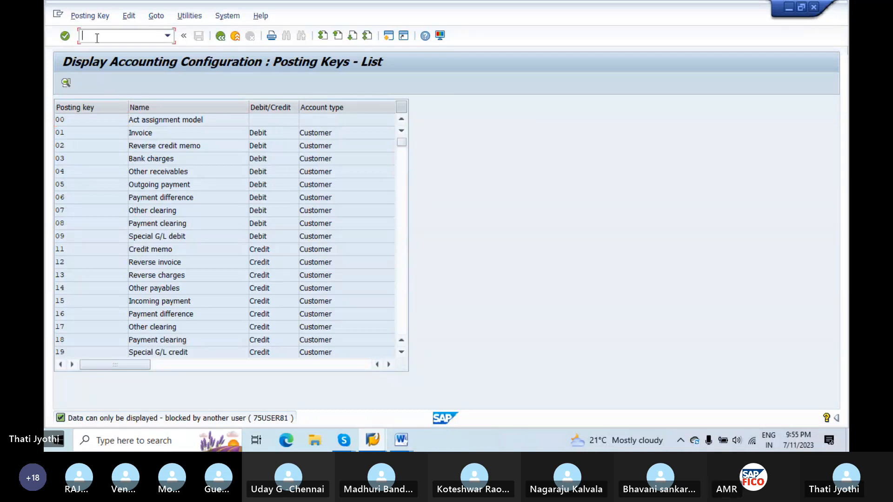
text(/NSM12)
key(Return)
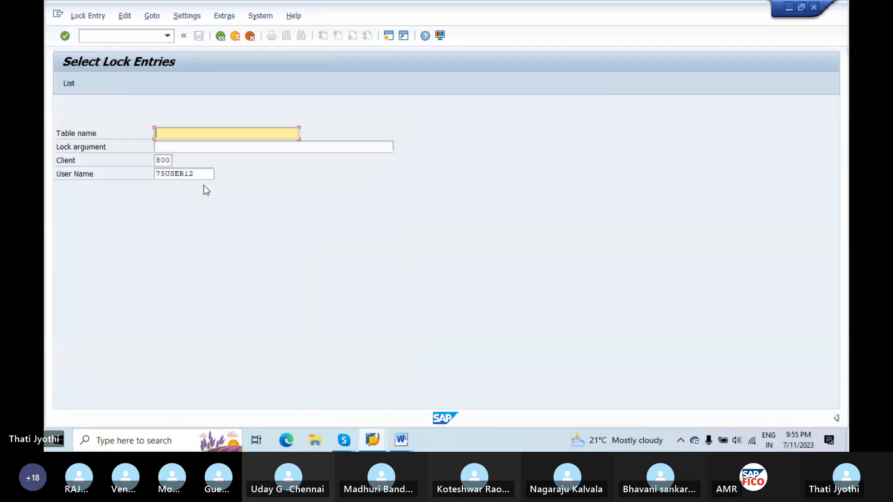
drag(203, 175, 138, 176)
key(Delete)
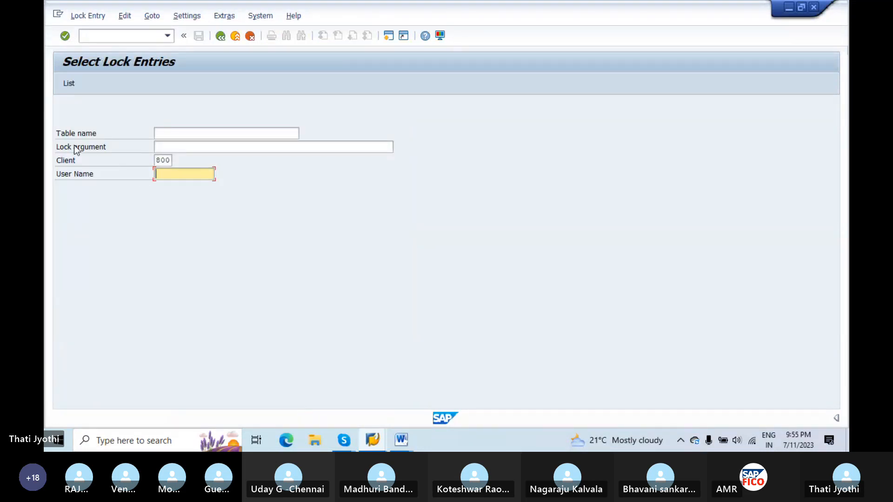
click(68, 85)
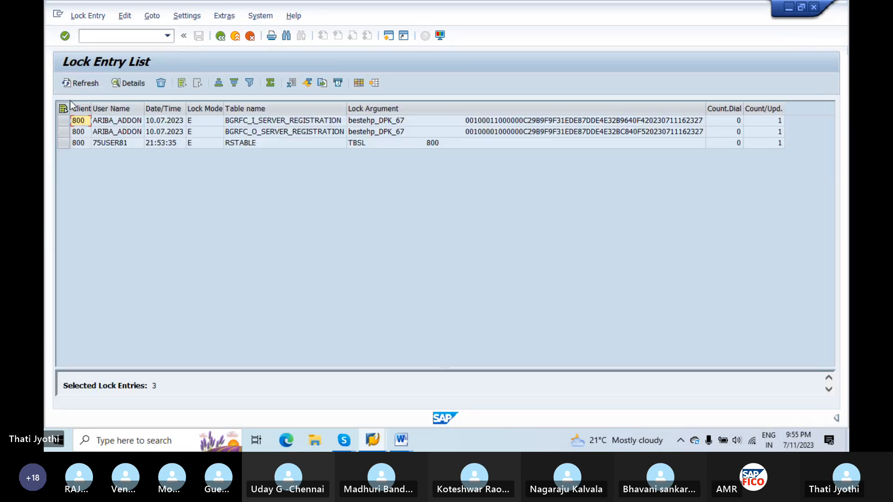
Step: Delete all lock entries in the list and dismiss the help text
click(63, 108)
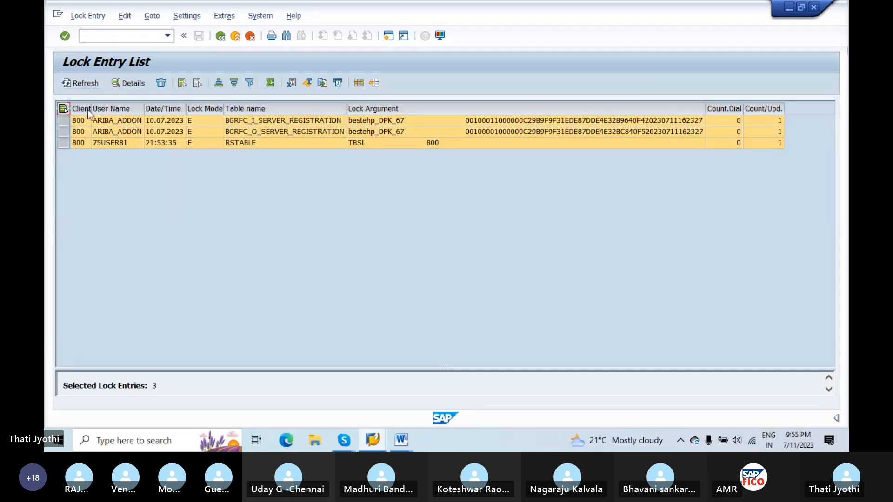
click(158, 83)
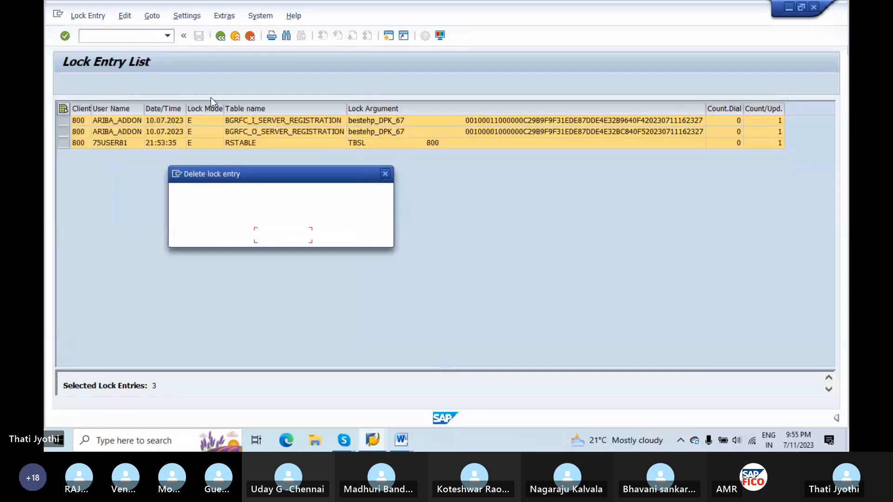
click(225, 235)
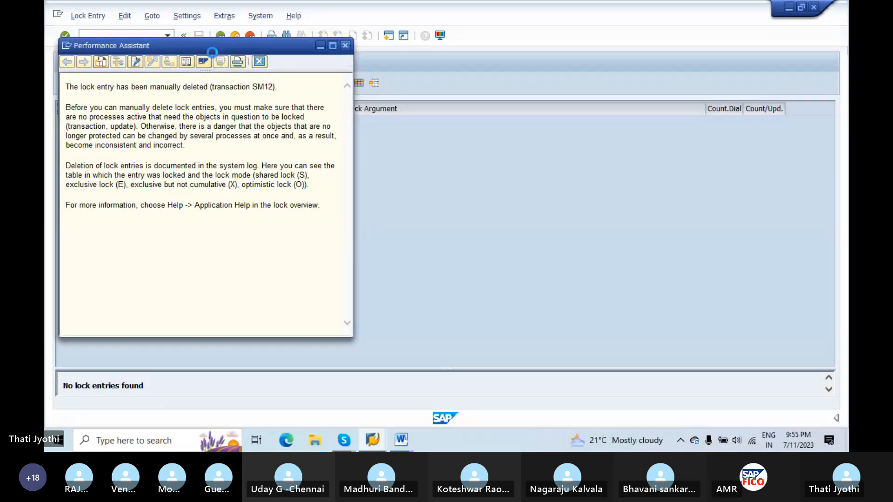
key(Escape)
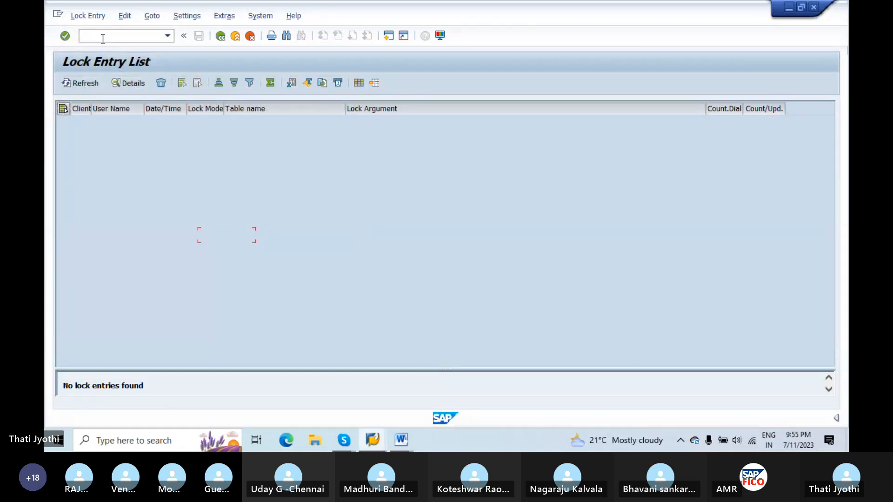
Step: Leave the lock entry list and reopen the posting keys configuration with transaction OB41
click(103, 38)
text(/n)
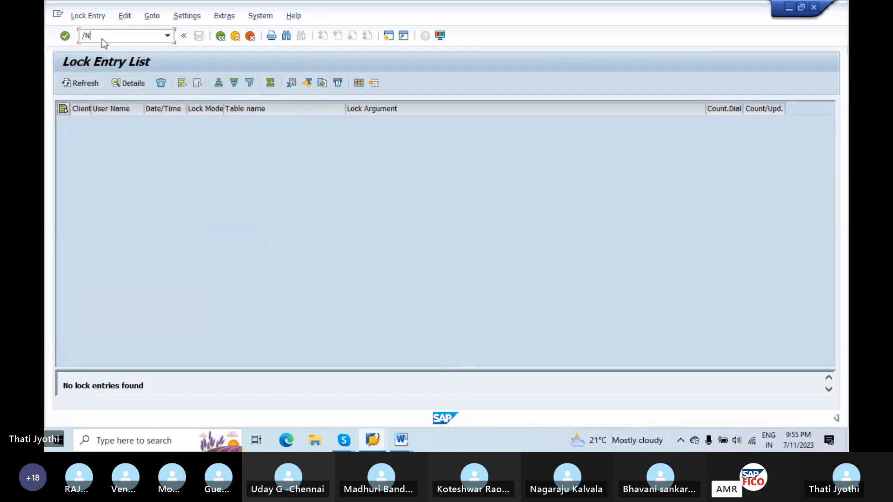
key(Return)
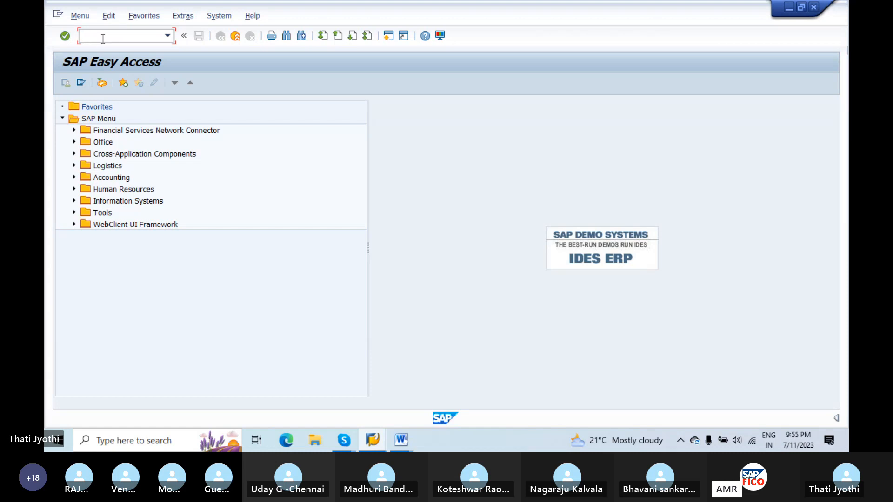
text(OB41)
key(Return)
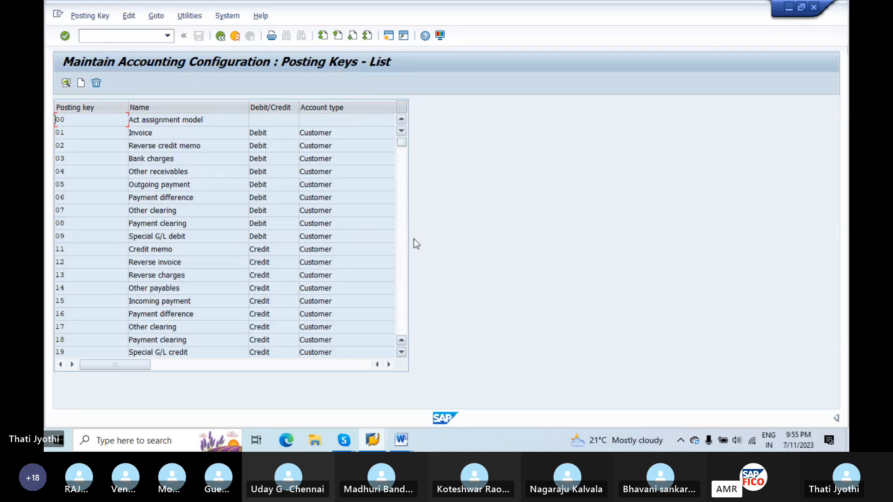
Step: Look through the posting keys list and open the details of key 40, Debit entry
click(401, 352)
click(401, 352)
click(401, 353)
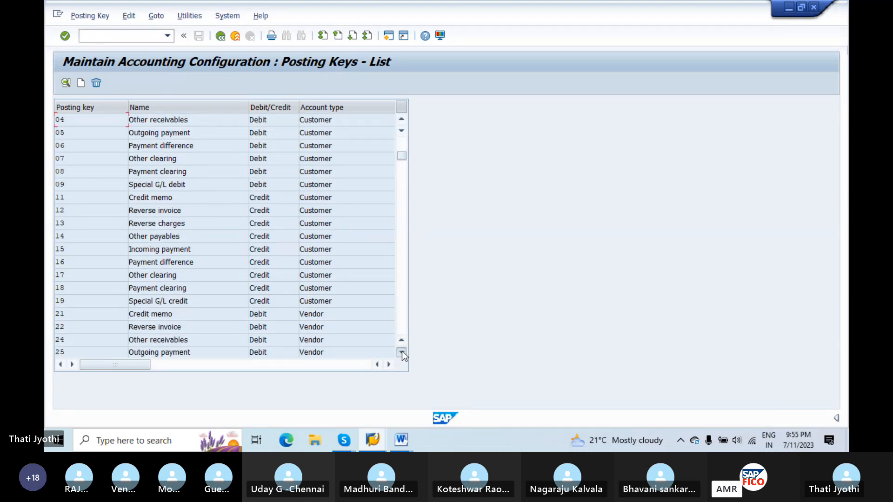
click(401, 352)
click(401, 352)
click(402, 353)
click(401, 353)
click(401, 353)
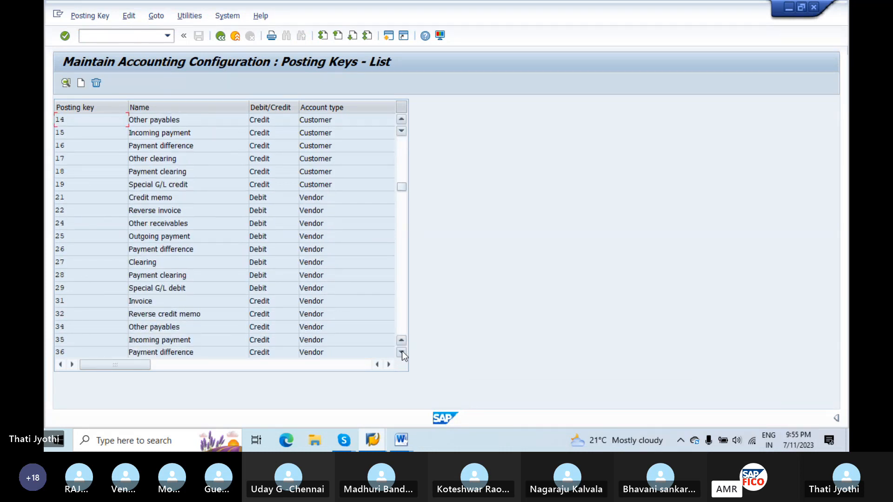
click(401, 352)
click(401, 353)
click(401, 352)
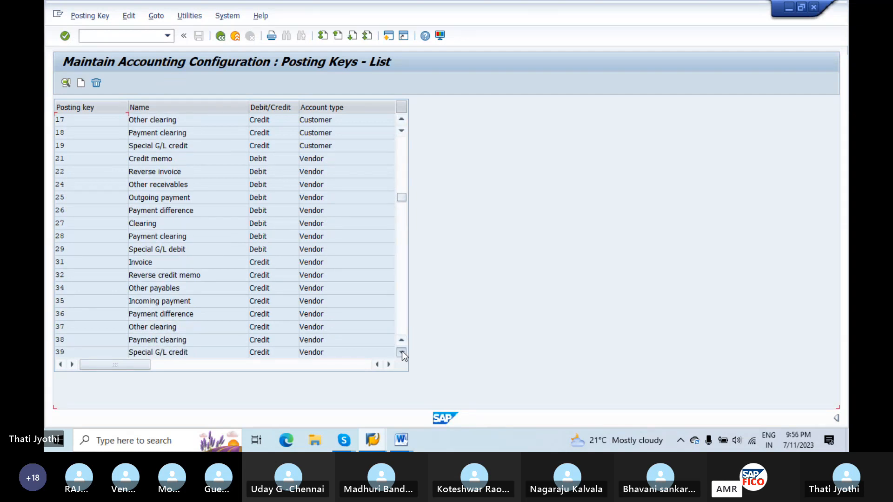
click(402, 352)
click(401, 352)
click(401, 352)
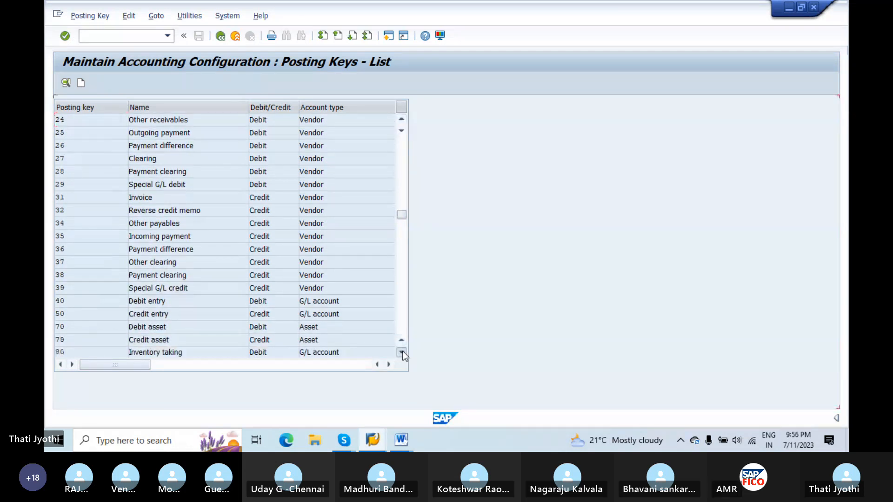
click(402, 353)
click(402, 353)
click(402, 352)
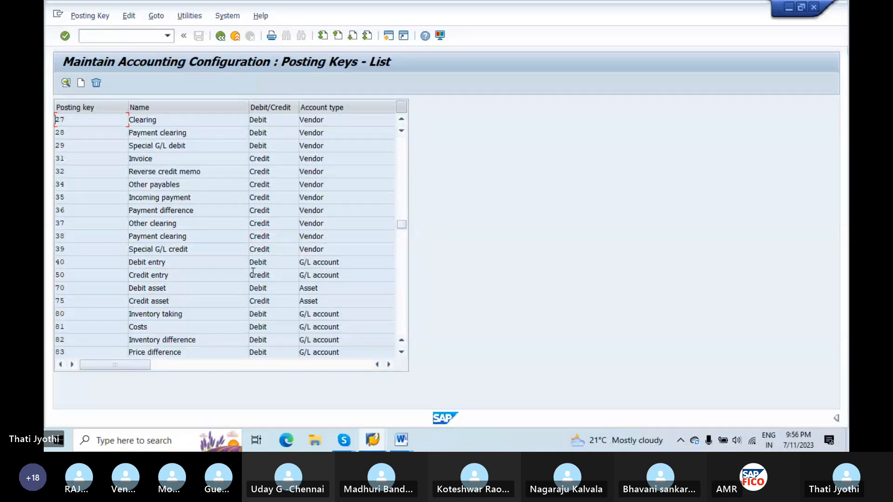
click(73, 261)
double_click(73, 261)
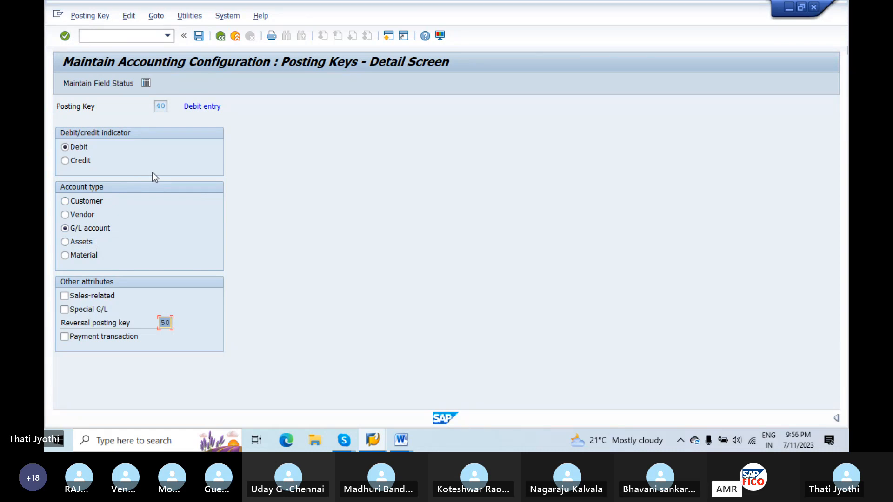
Step: View the details of posting key 50, Credit entry, and compare them with the posting key slide in Skype
click(220, 36)
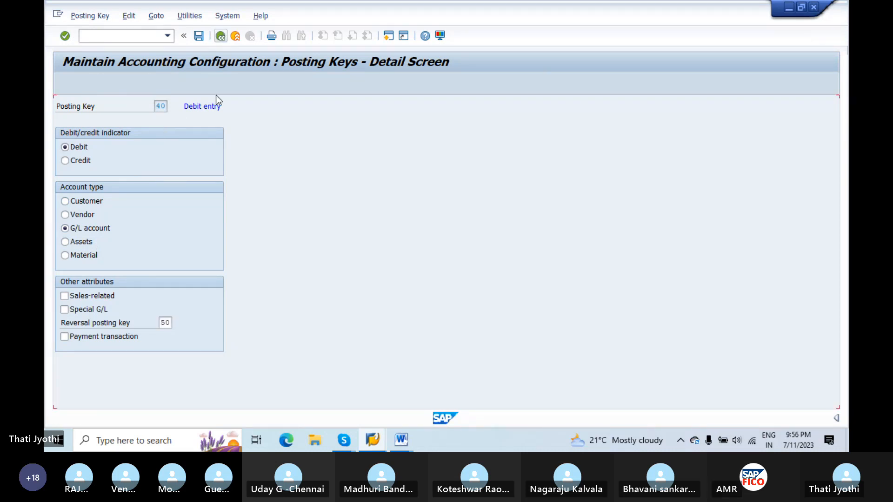
double_click(87, 278)
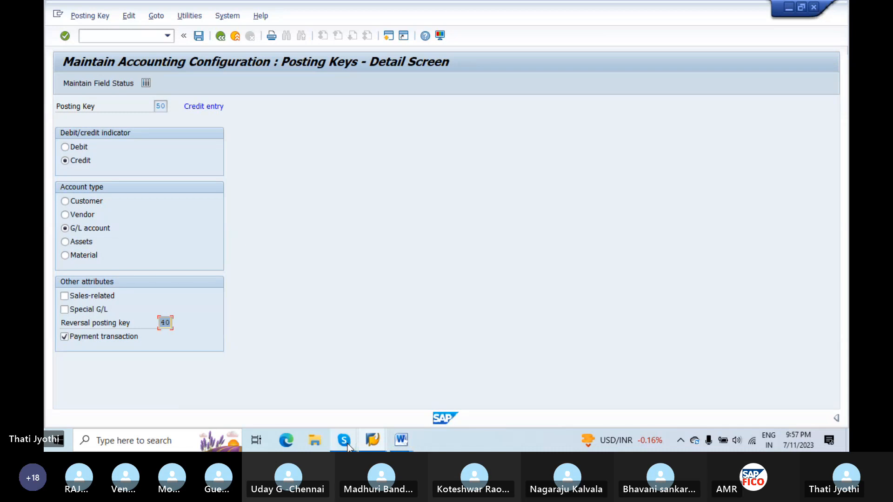
mouse_move(348, 446)
click(309, 381)
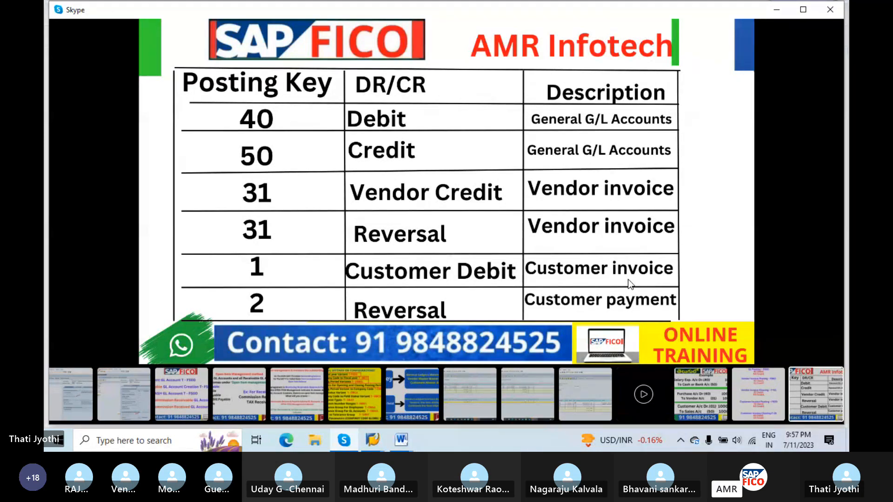
key(alt+Tab)
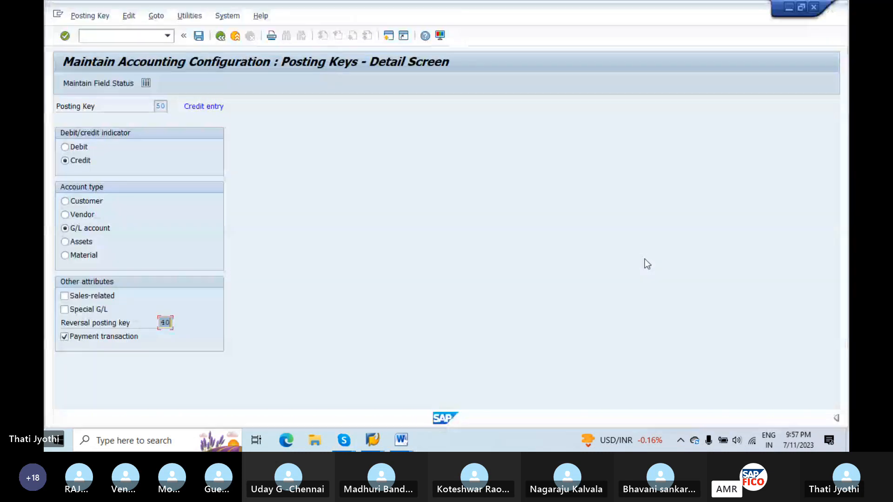
Step: Return to the posting keys list and open the details of customer key 01, Invoice
click(221, 37)
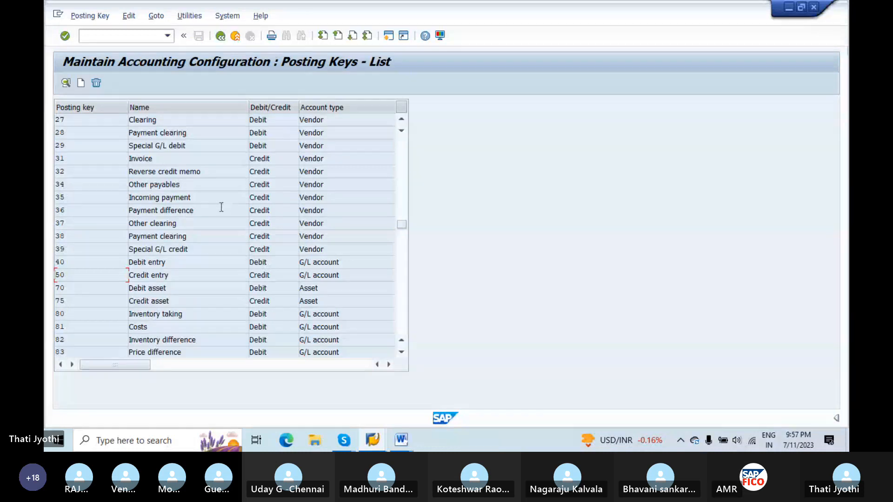
scroll(222, 198, up, 1)
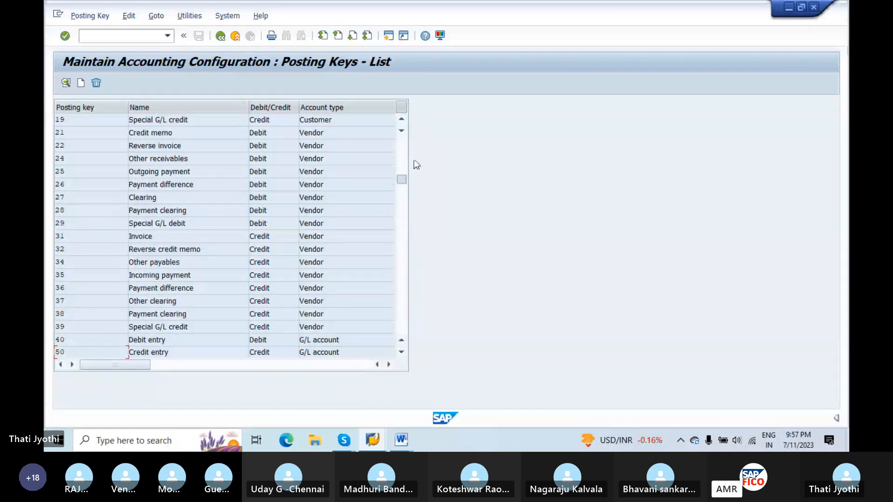
scroll(139, 135, up, 6)
double_click(60, 136)
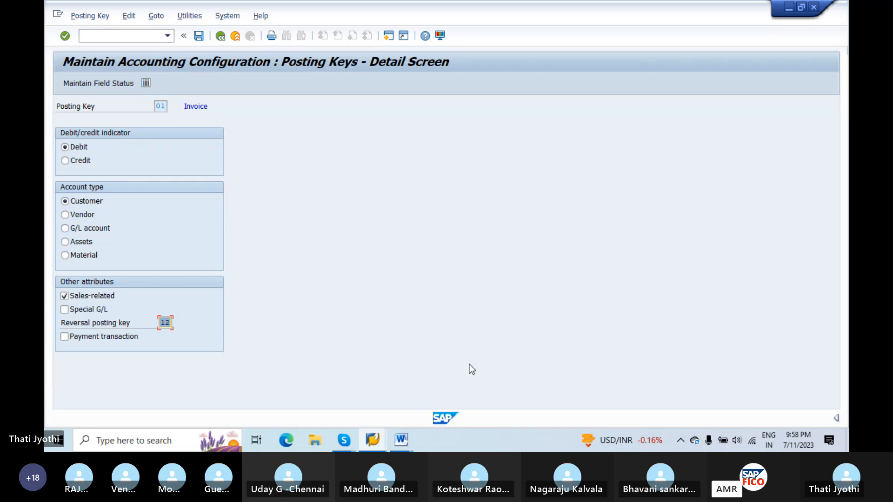
Step: Switch to Word and bring up the SAP FICO Topics document
click(401, 439)
click(354, 406)
key(shift+Home)
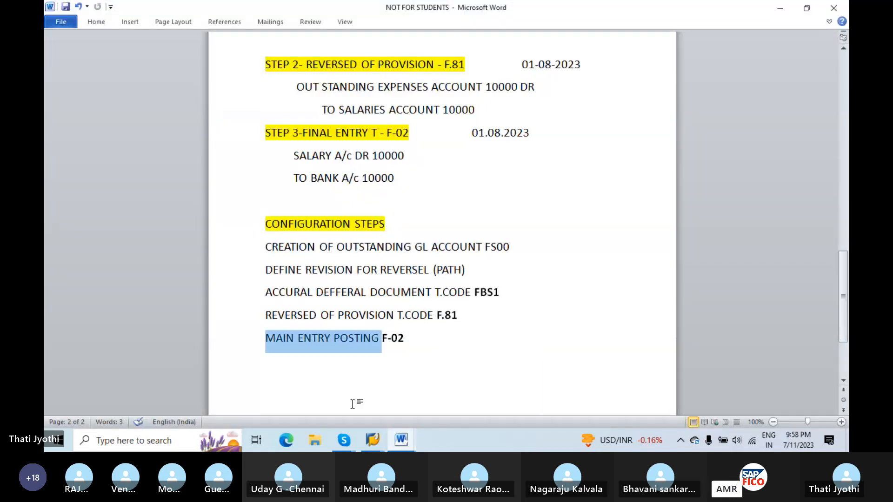
click(401, 439)
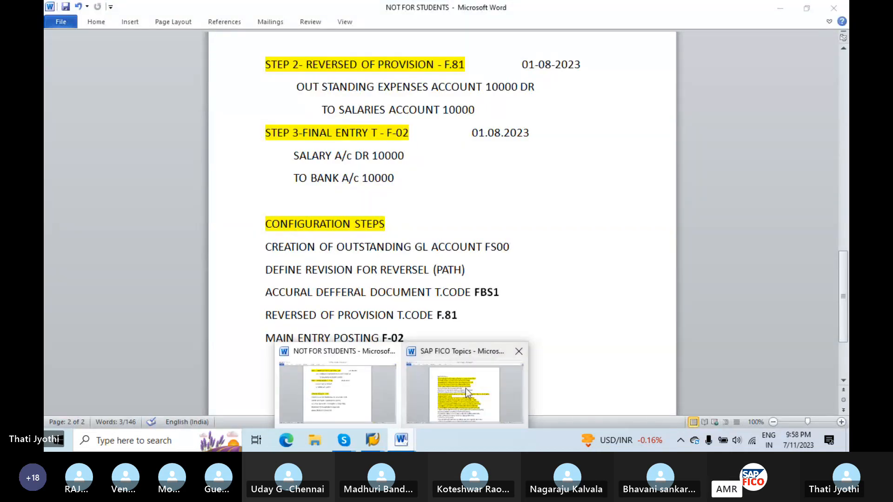
click(465, 388)
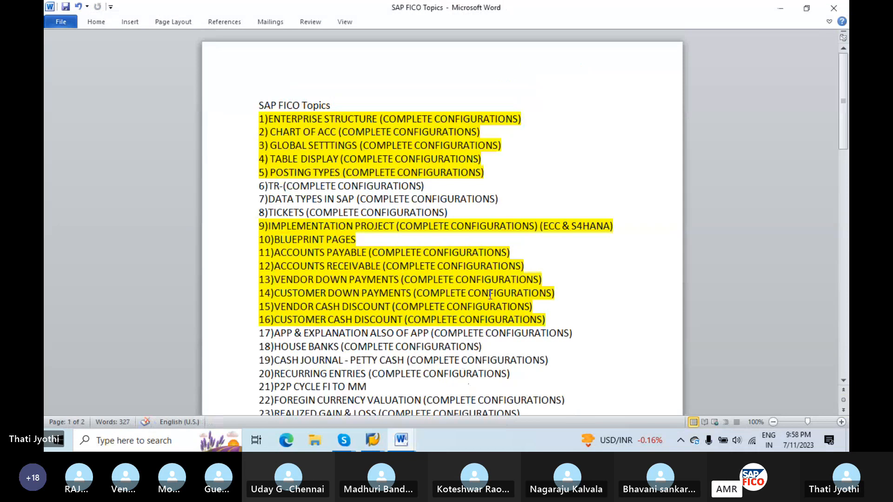
Step: Find topic 39 on the second page of the topics list and correct its wording to "POSTING KEYS"
scroll(489, 294, down, 3)
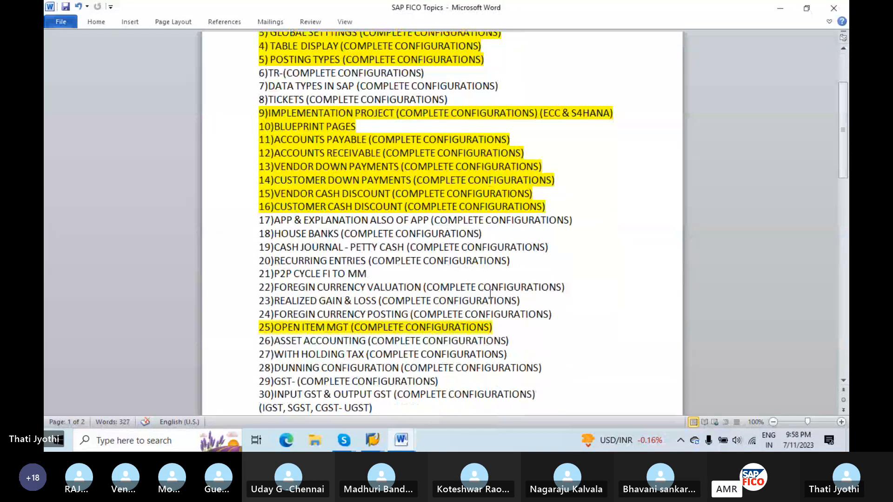
scroll(489, 294, down, 1)
scroll(490, 294, down, 8)
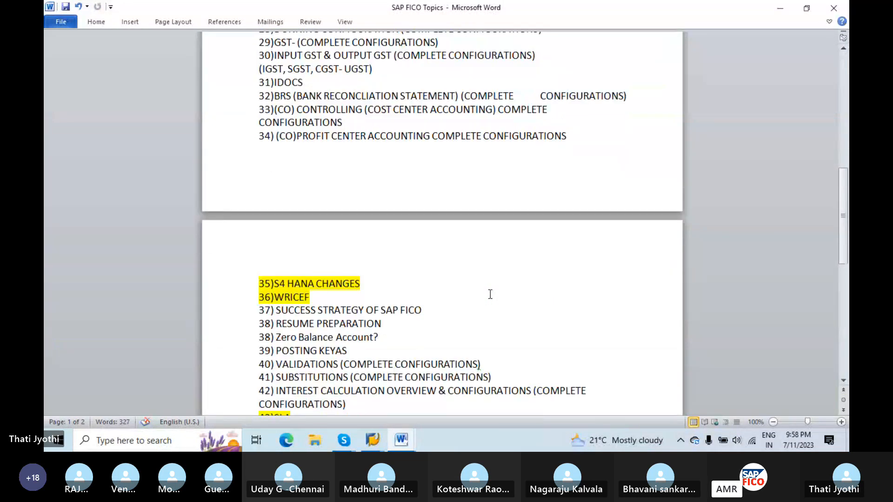
drag(348, 294, 282, 296)
click(399, 289)
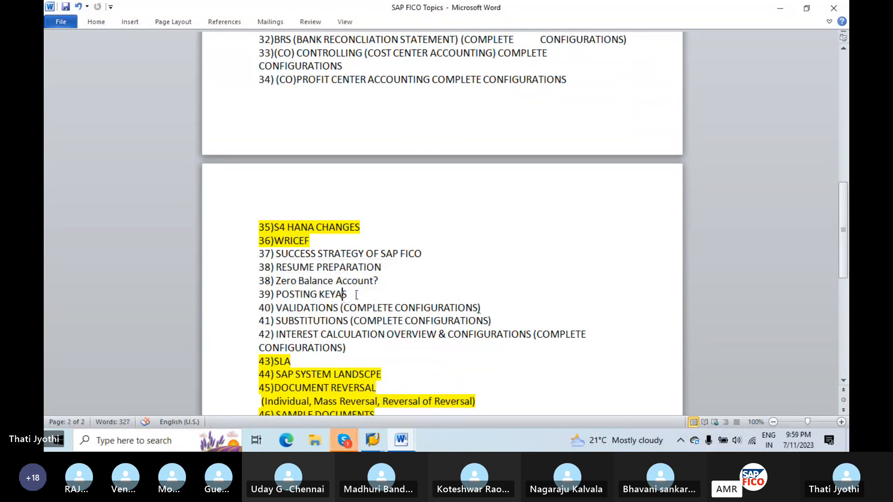
key(Left)
key(BackSpace)
Step: Highlight the whole "39) POSTING KEYS" line in yellow and save the document
drag(341, 294, 242, 295)
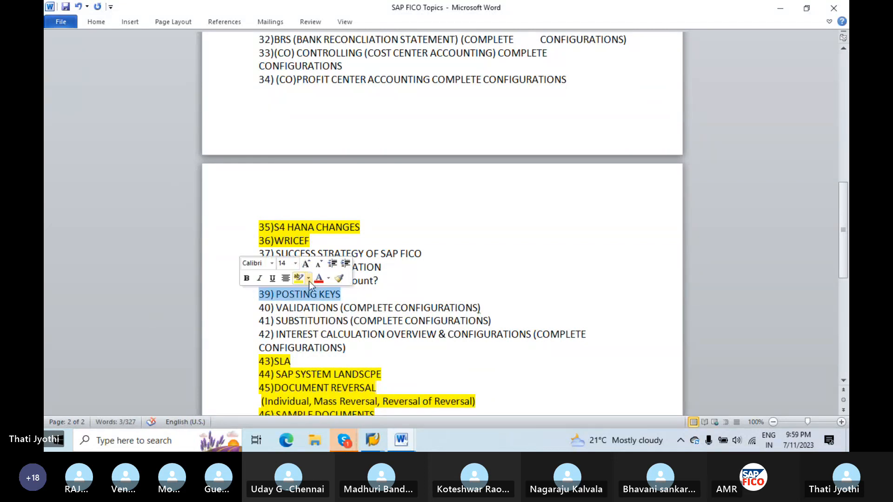
click(299, 278)
click(552, 279)
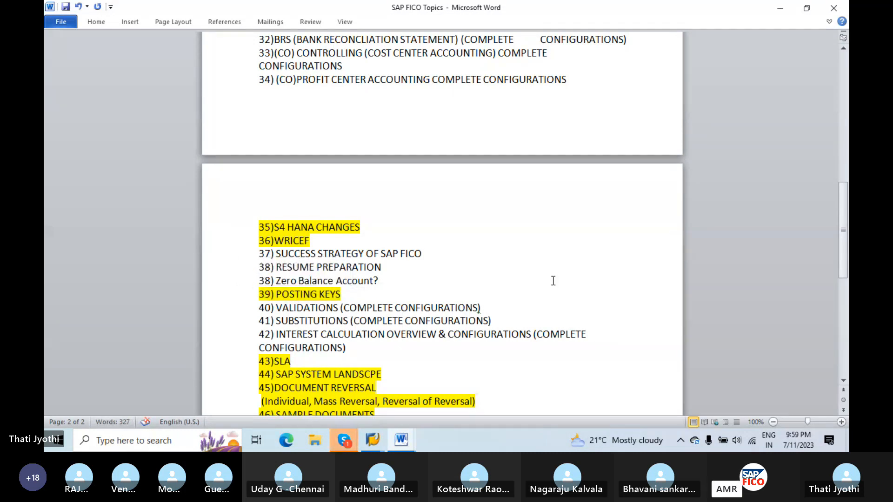
key(ctrl+s)
Step: Look through the rest of the topics list, and switch to Skype to page from the posting key table to the currency type slides
scroll(553, 281, down, 6)
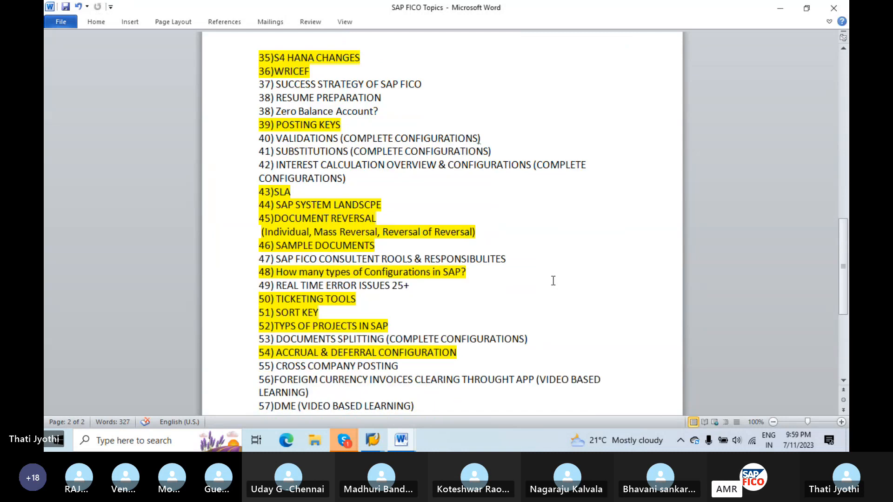
scroll(553, 281, down, 2)
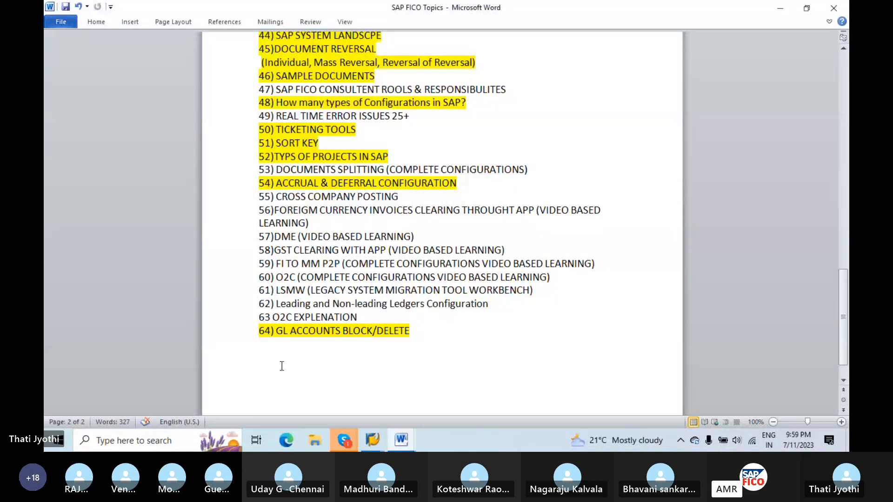
click(344, 439)
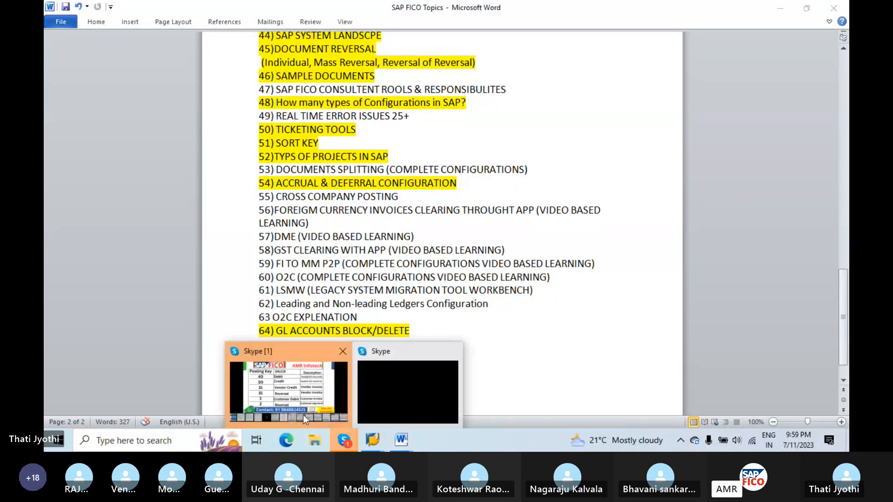
click(286, 387)
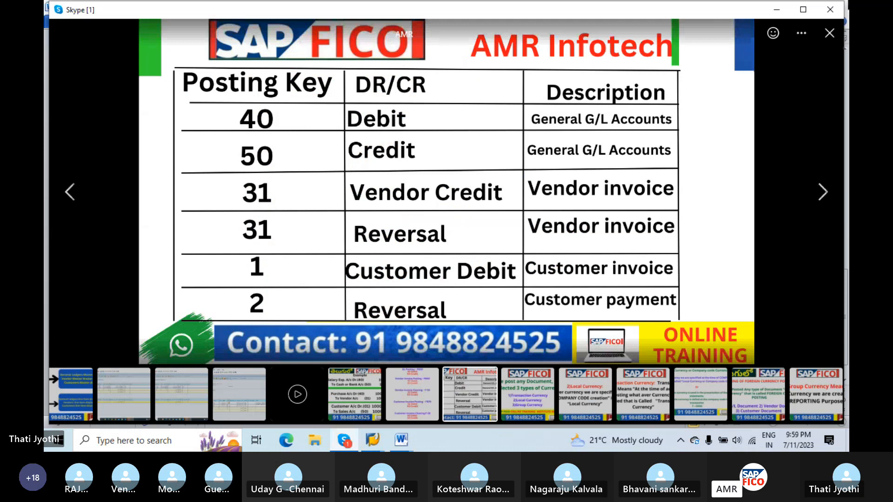
key(Right)
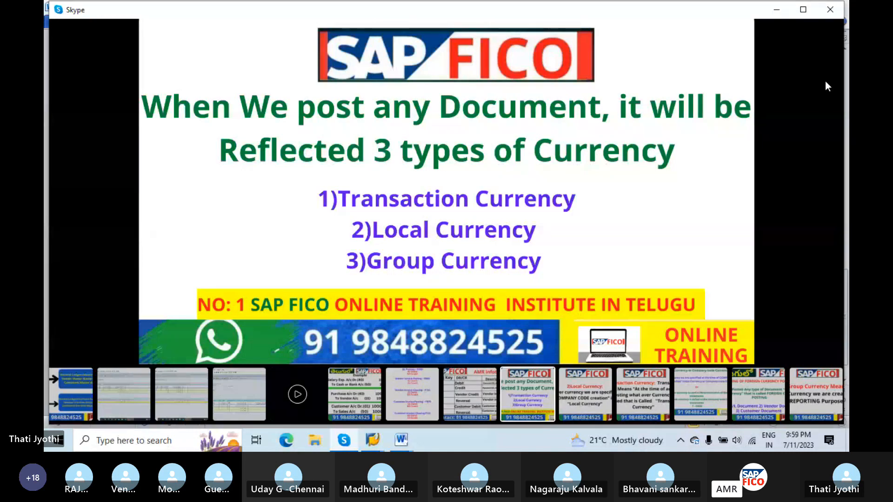
key(Right)
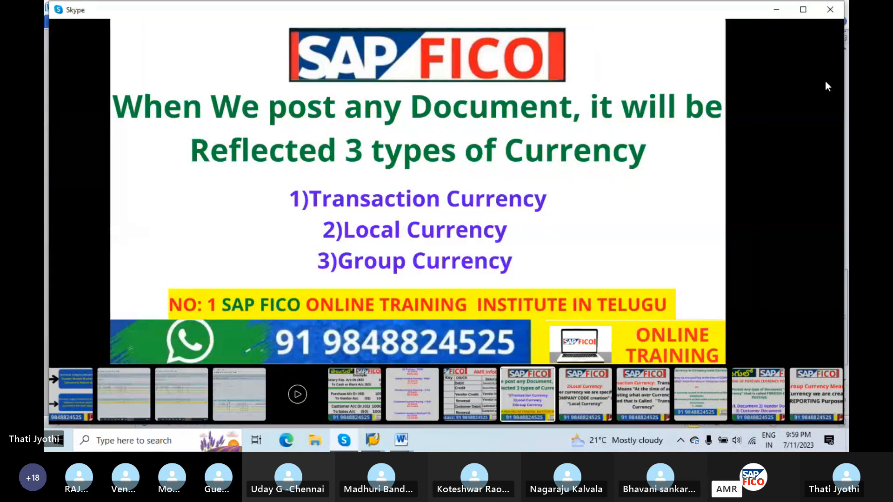